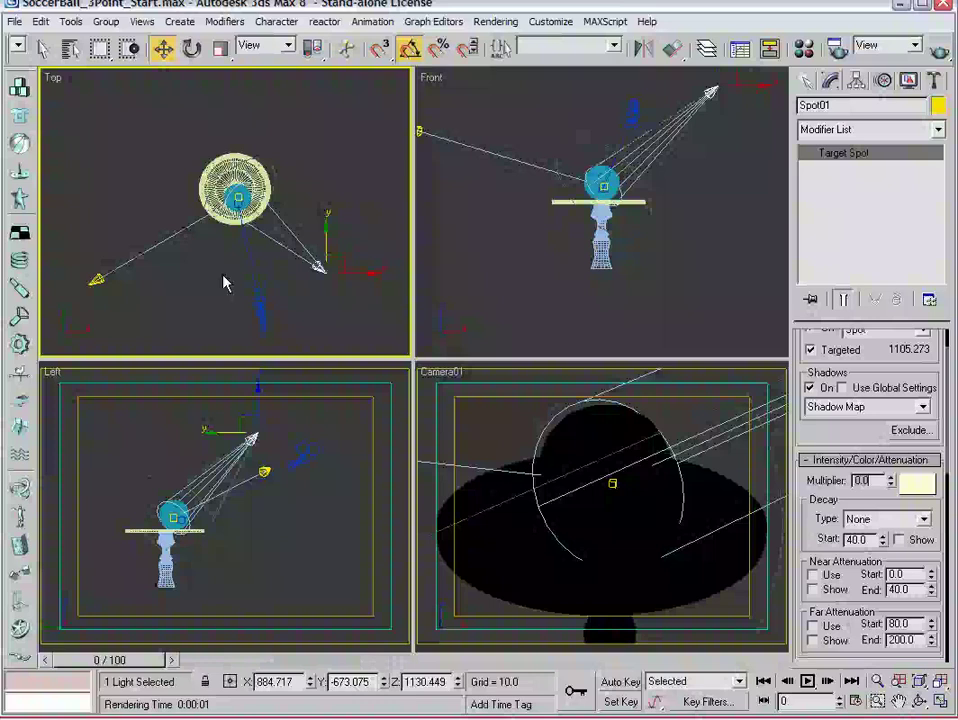
# - Select Spot02 and Shift-drag a copy of it behind the ball in the Top viewport
pyautogui.click(98, 278)
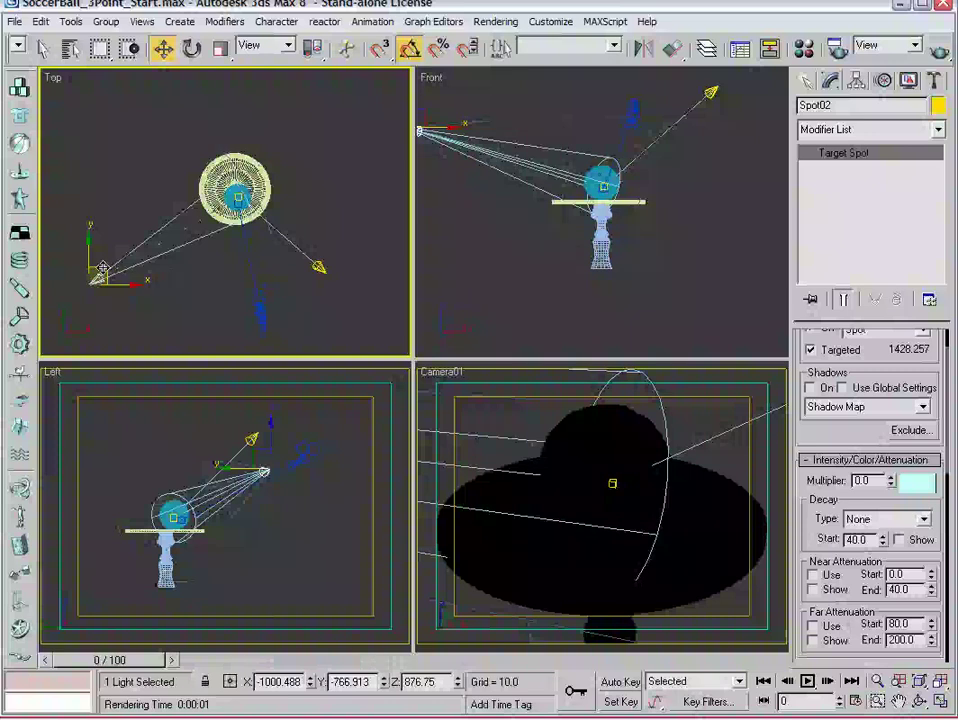
pyautogui.moveTo(100, 270)
pyautogui.keyDown('shift'); pyautogui.mouseDown()
pyautogui.moveTo(118, 154)
pyautogui.moveTo(221, 87)
pyautogui.moveTo(214, 98)
pyautogui.moveTo(180, 102)
pyautogui.mouseUp(); pyautogui.keyUp('shift')
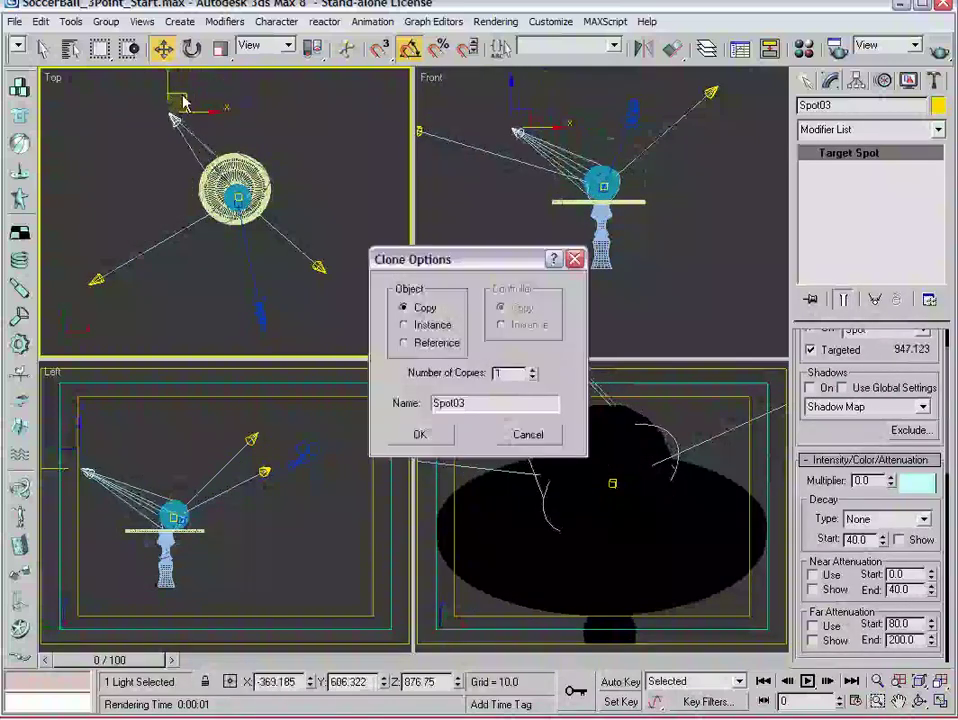
# - Confirm the clone as copy Spot03 and set its multiplier to 5.0
pyautogui.click(418, 437)
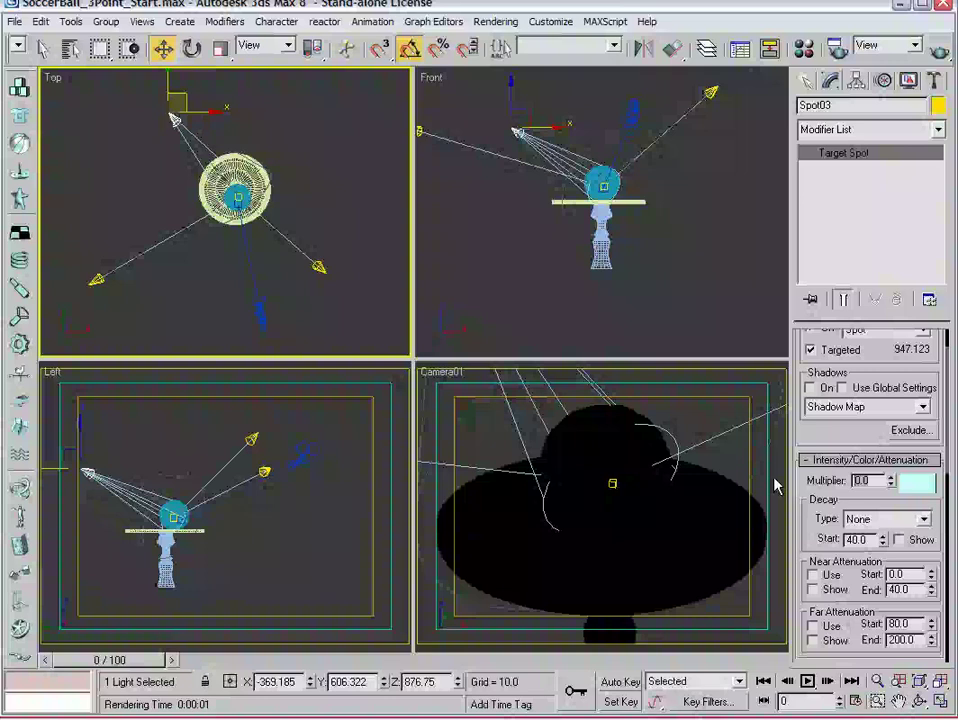
pyautogui.write('5')
pyautogui.press('Return')
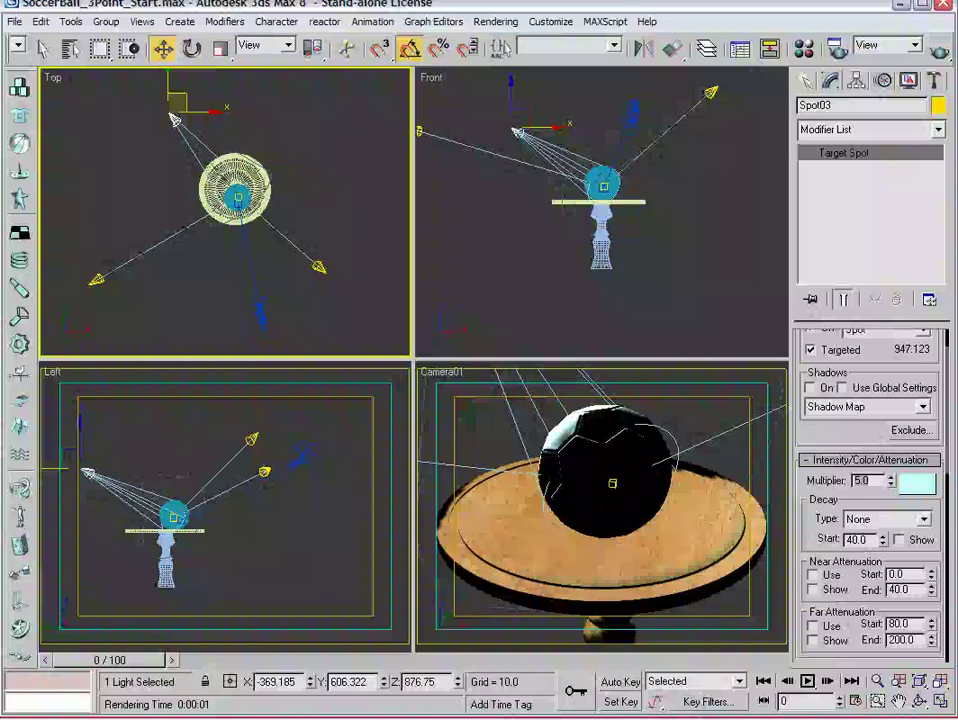
# - Move Spot03 further behind the ball and lower it slightly in the side view
pyautogui.moveTo(184, 99)
pyautogui.mouseDown()
pyautogui.moveTo(198, 95)
pyautogui.moveTo(188, 100)
pyautogui.mouseUp()
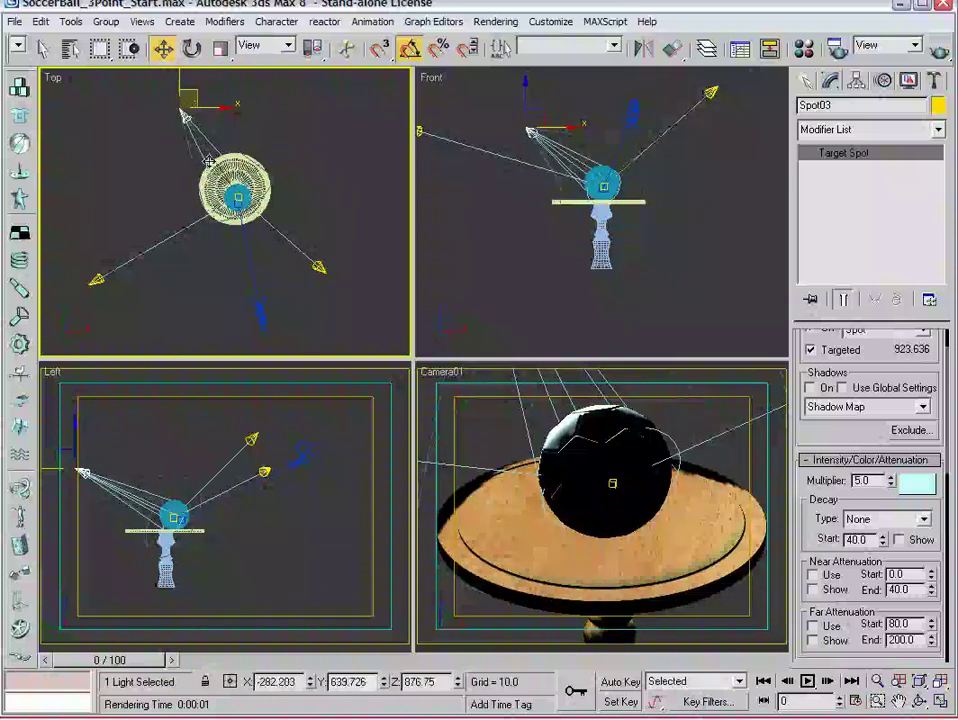
pyautogui.rightClick(175, 447)
pyautogui.click(537, 421)
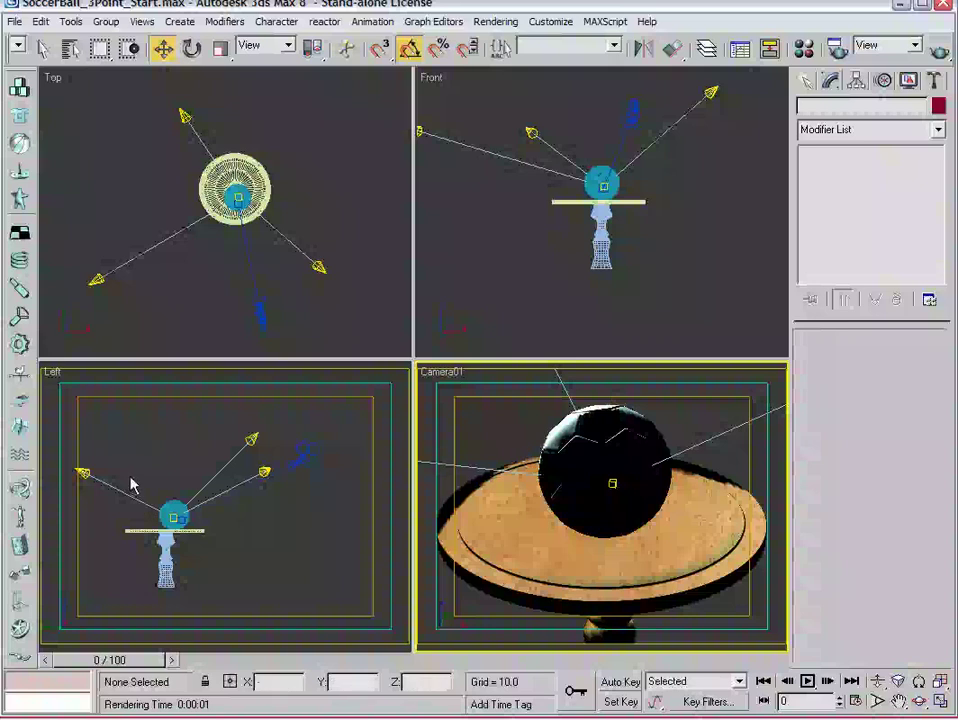
pyautogui.click(184, 114)
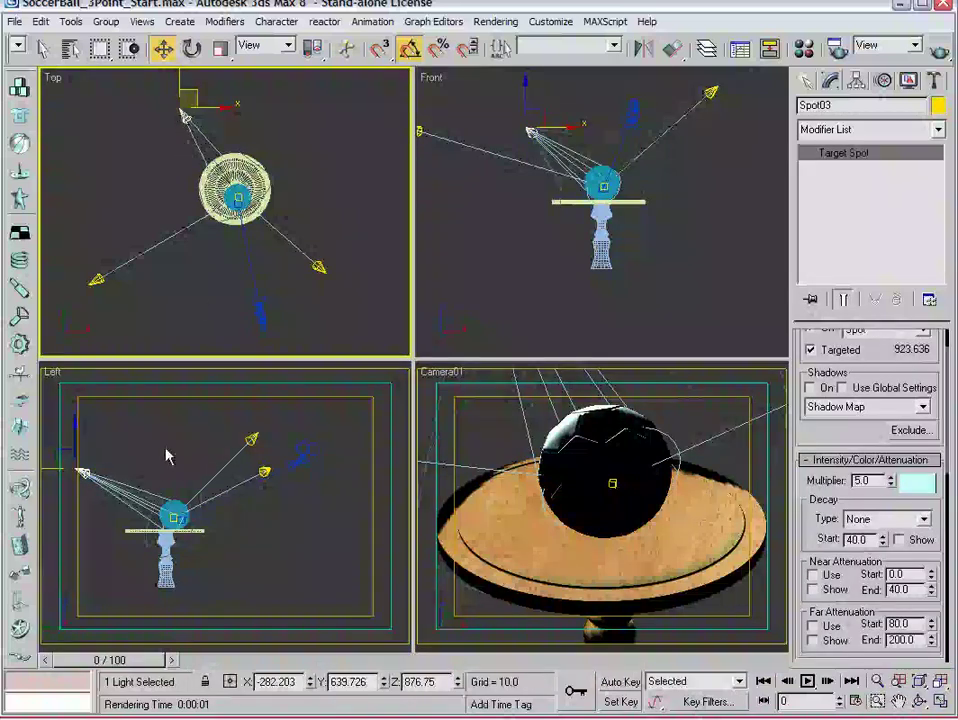
pyautogui.moveTo(166, 456); pyautogui.dragTo(228, 432, button='middle')
pyautogui.moveTo(154, 432); pyautogui.dragTo(178, 446)
# - Bring Spot03 closer to the ball from above and drop it near table height
pyautogui.click(186, 140)
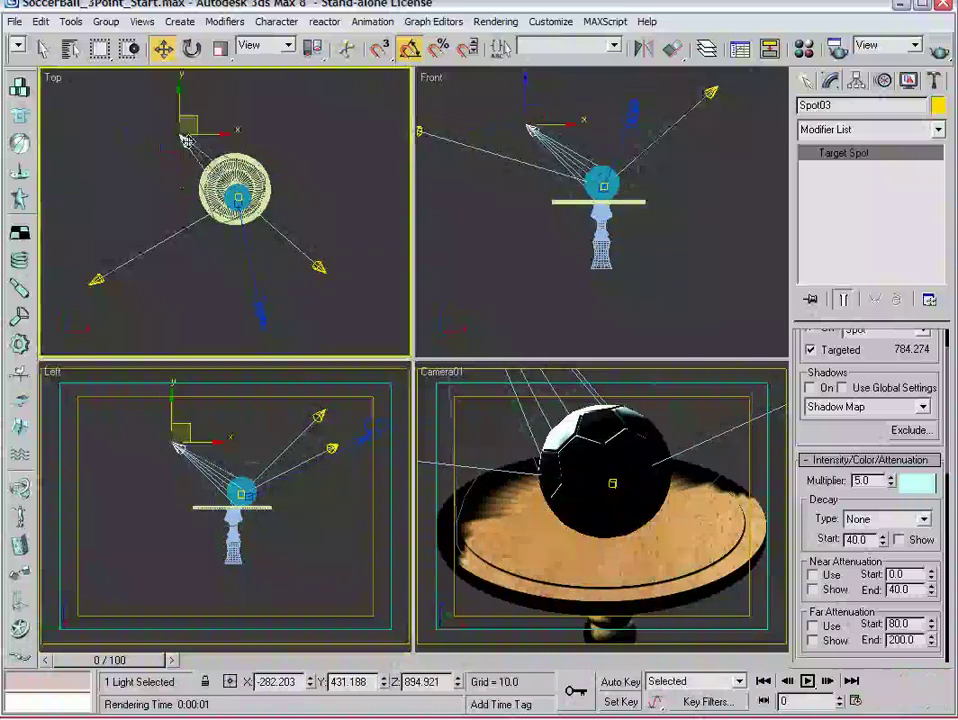
pyautogui.moveTo(186, 140)
pyautogui.mouseDown()
pyautogui.moveTo(188, 132)
pyautogui.moveTo(196, 140)
pyautogui.mouseUp()
pyautogui.moveTo(175, 425); pyautogui.dragTo(138, 452)
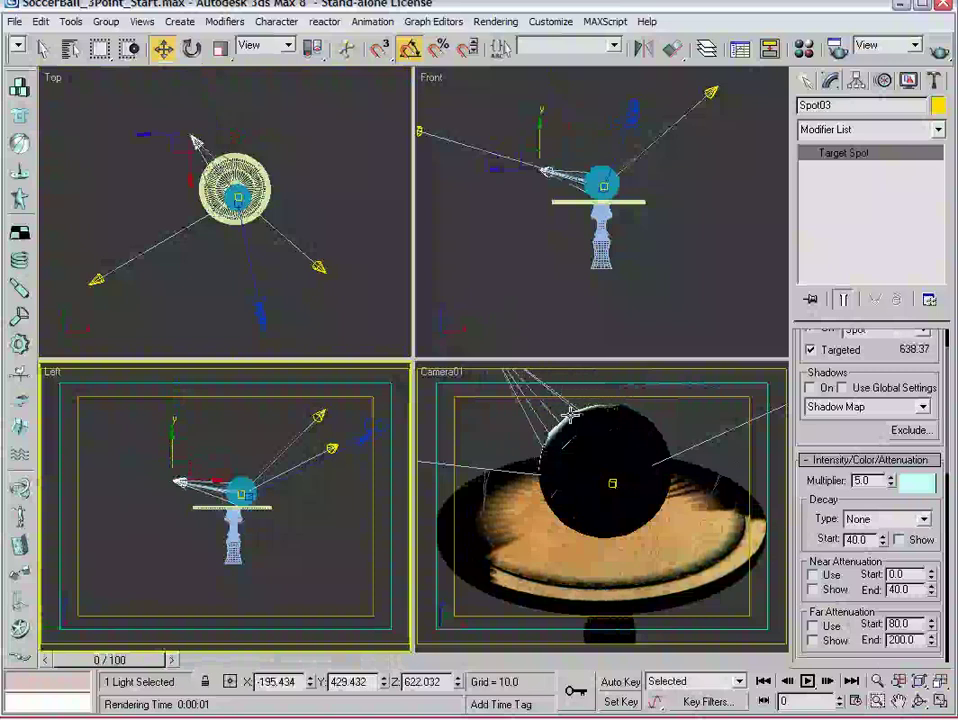
pyautogui.moveTo(178, 482); pyautogui.dragTo(188, 461)
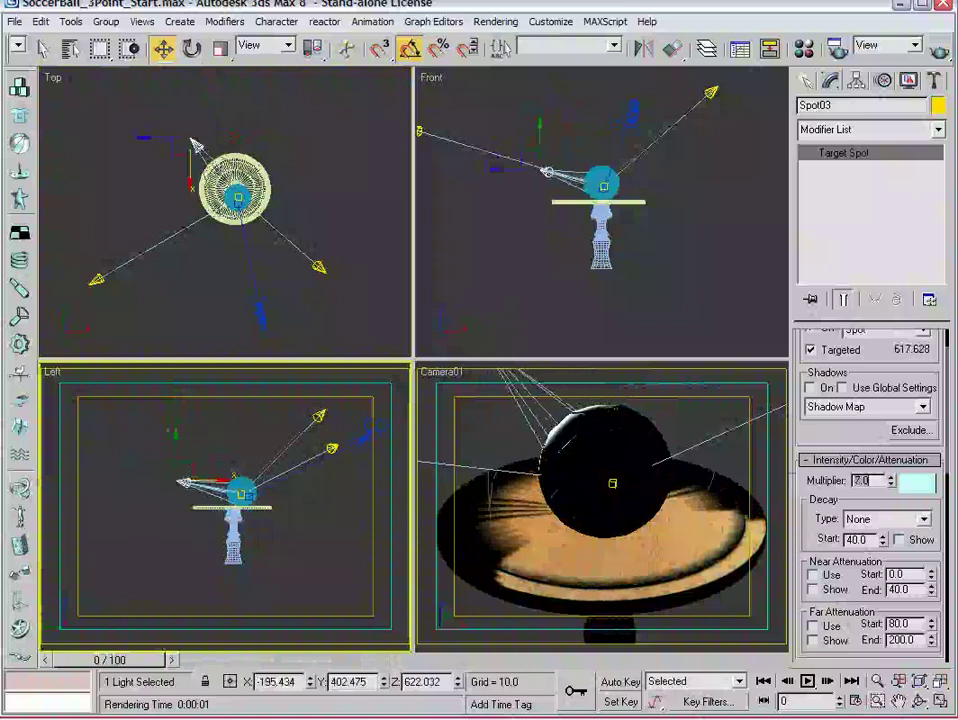
pyautogui.click(720, 430)
pyautogui.click(722, 428)
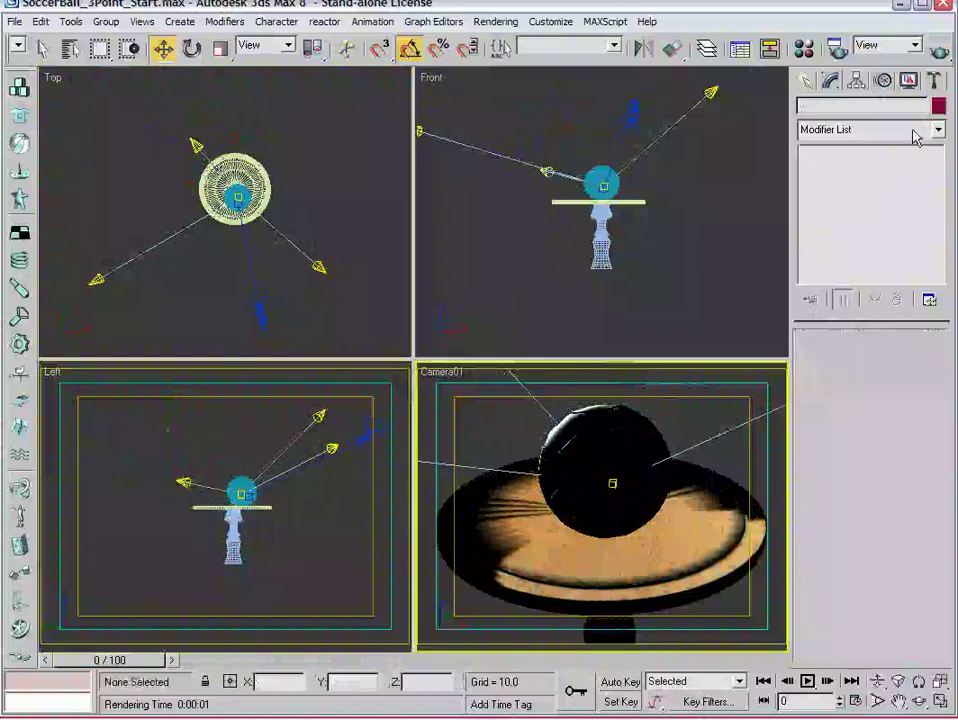
pyautogui.click(940, 52)
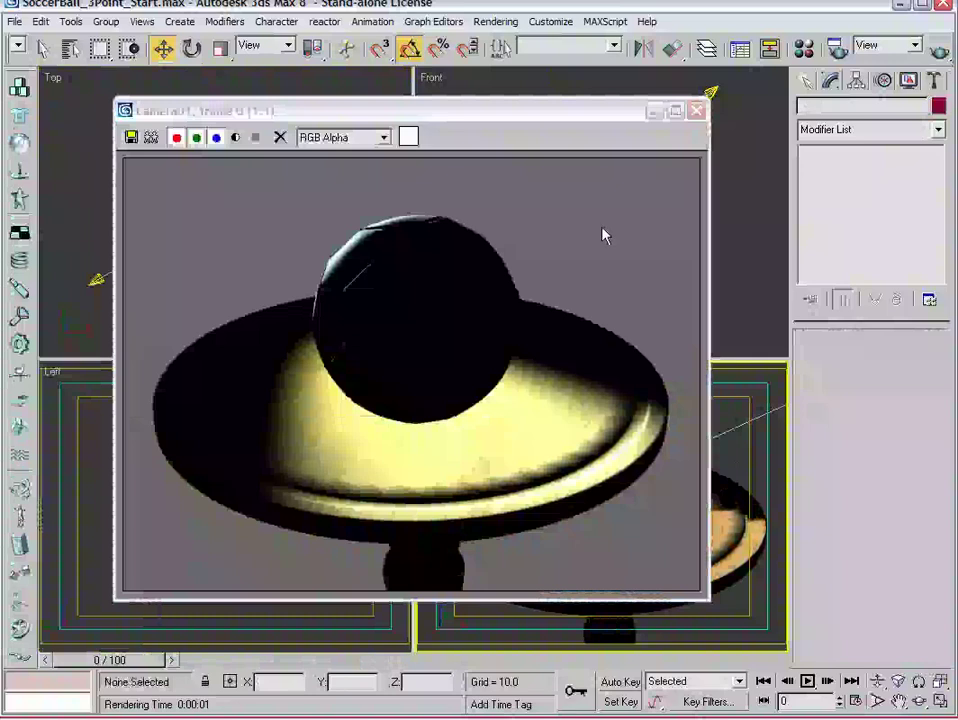
pyautogui.click(697, 110)
# - Tint Spot03 a pale warm yellow and quick-render the Camera01 view
pyautogui.click(197, 145)
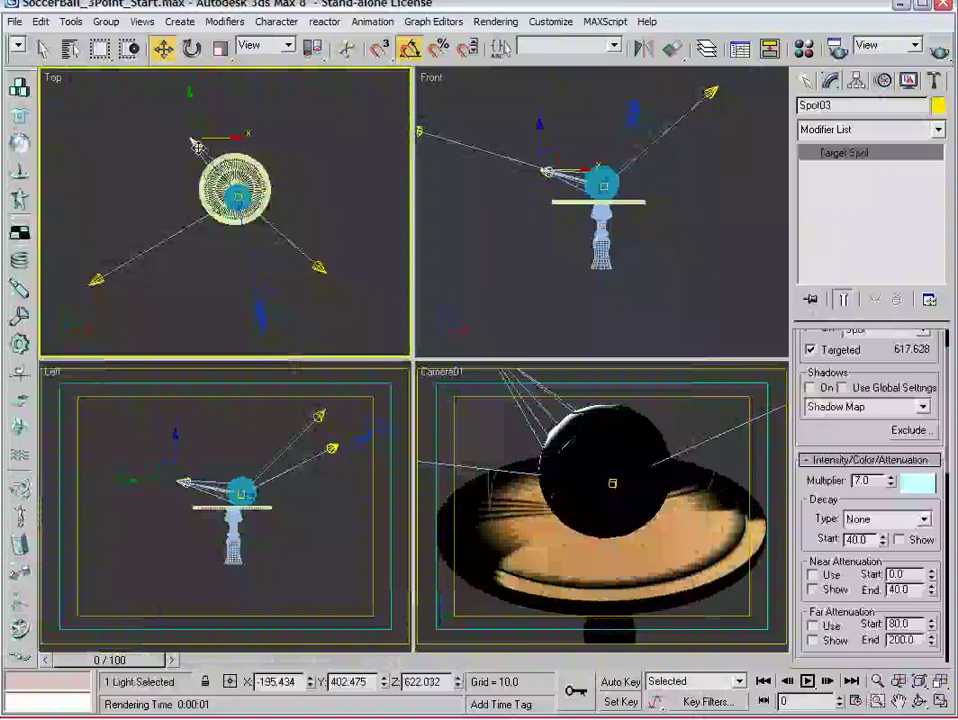
pyautogui.click(918, 483)
pyautogui.moveTo(471, 120); pyautogui.dragTo(502, 121)
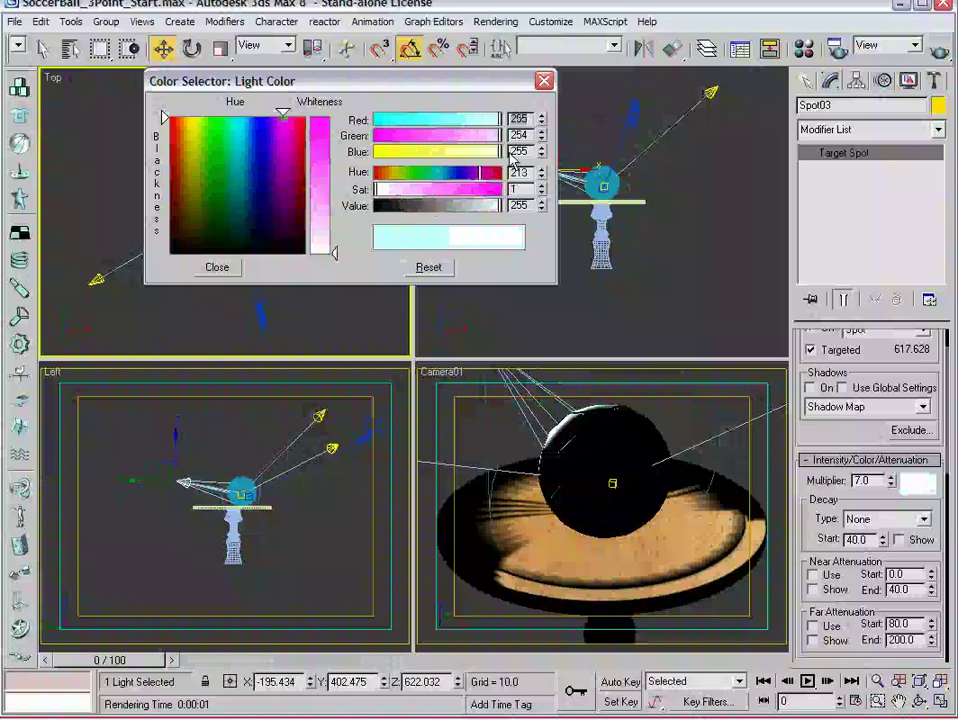
pyautogui.moveTo(440, 173)
pyautogui.mouseDown()
pyautogui.moveTo(391, 174)
pyautogui.moveTo(387, 191)
pyautogui.mouseUp()
pyautogui.click(217, 267)
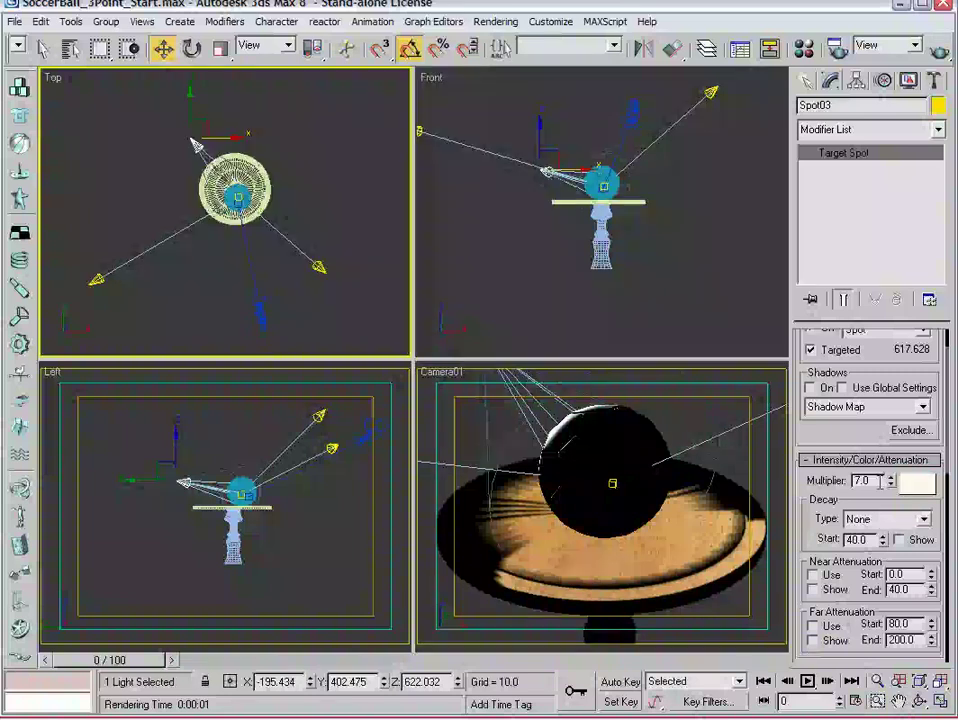
pyautogui.click(770, 380)
pyautogui.click(937, 50)
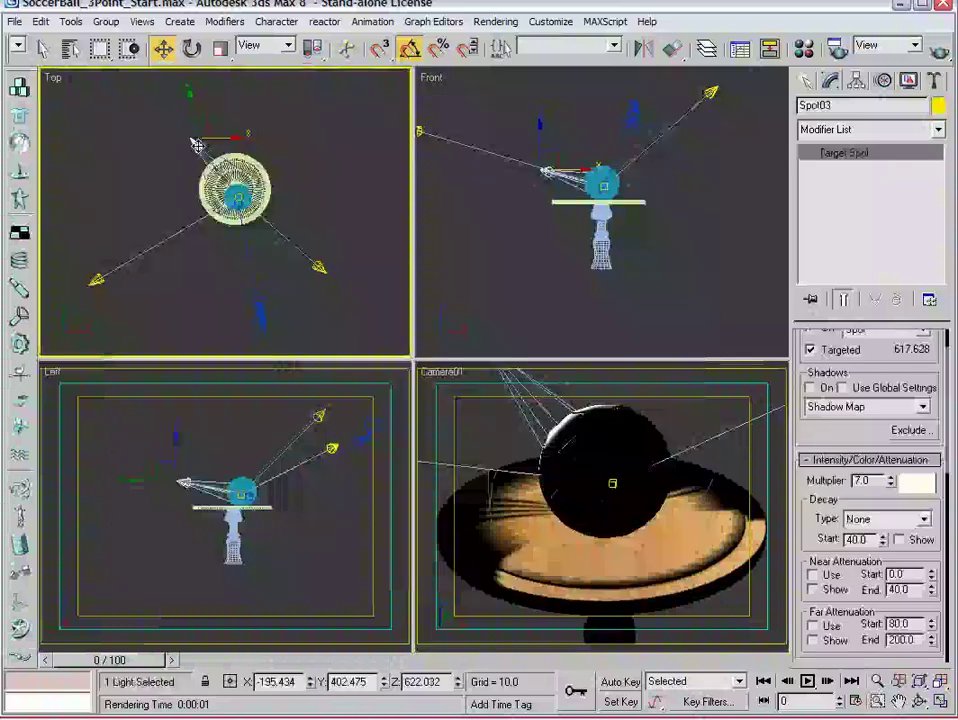
# - Pick the table object in Spot03's Exclude/Include scene object list
pyautogui.click(910, 431)
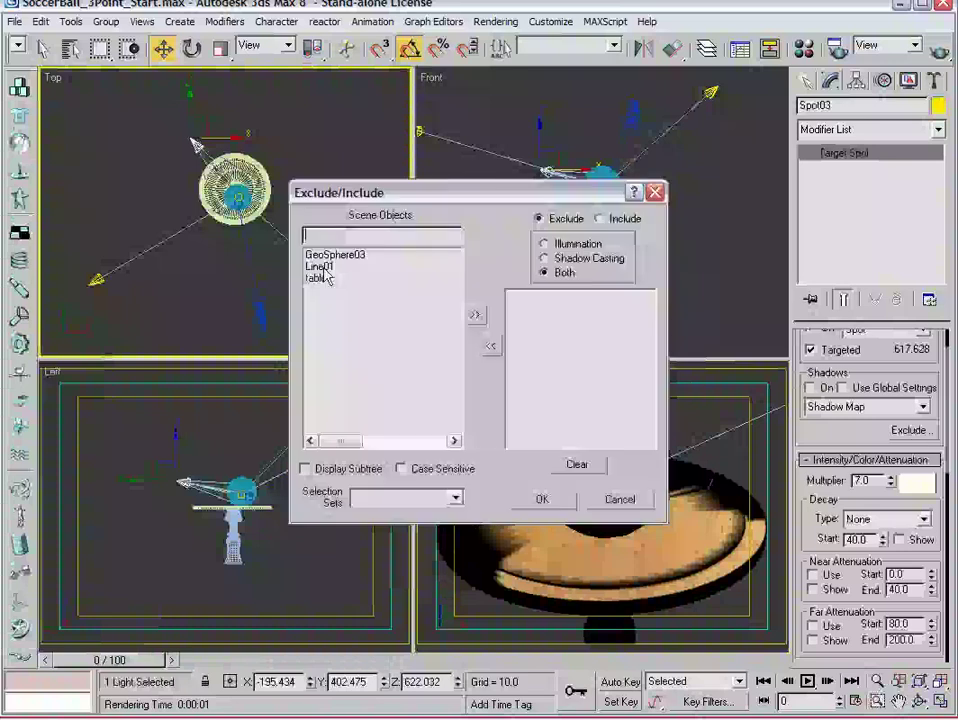
pyautogui.click(318, 278)
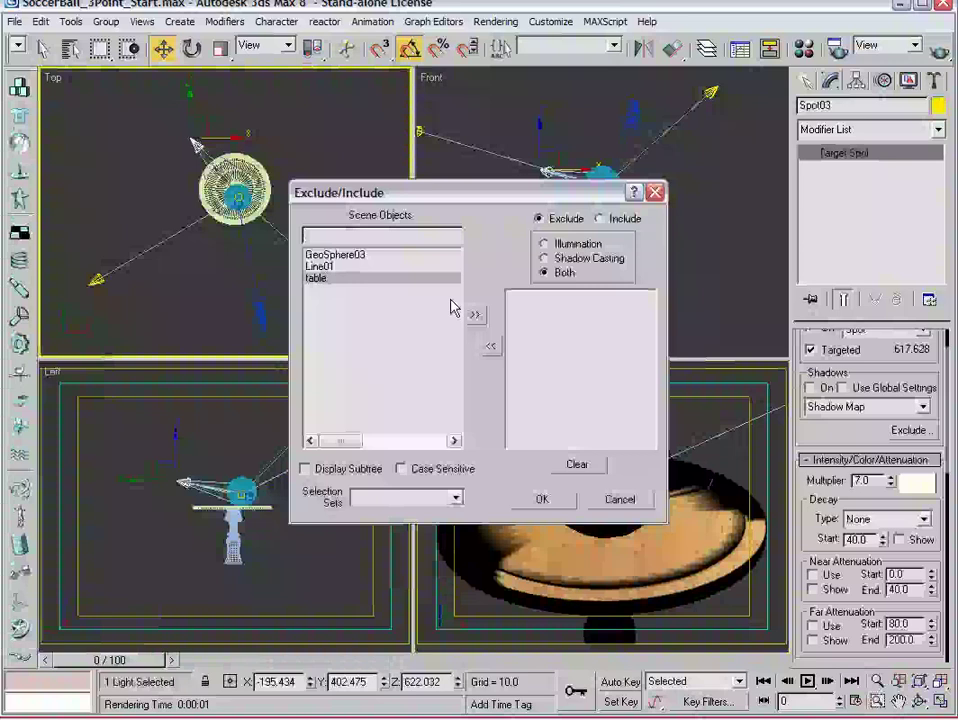
# - Test-render the Camera01 view, then raise Spot03's multiplier to 9.0
pyautogui.press('Escape')
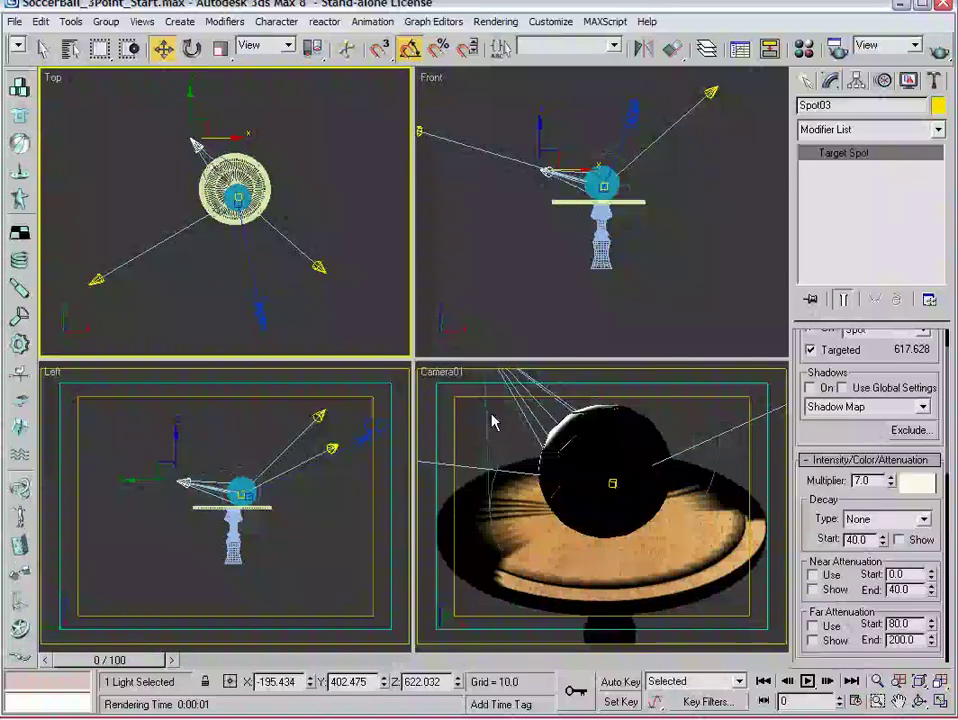
pyautogui.click(940, 50)
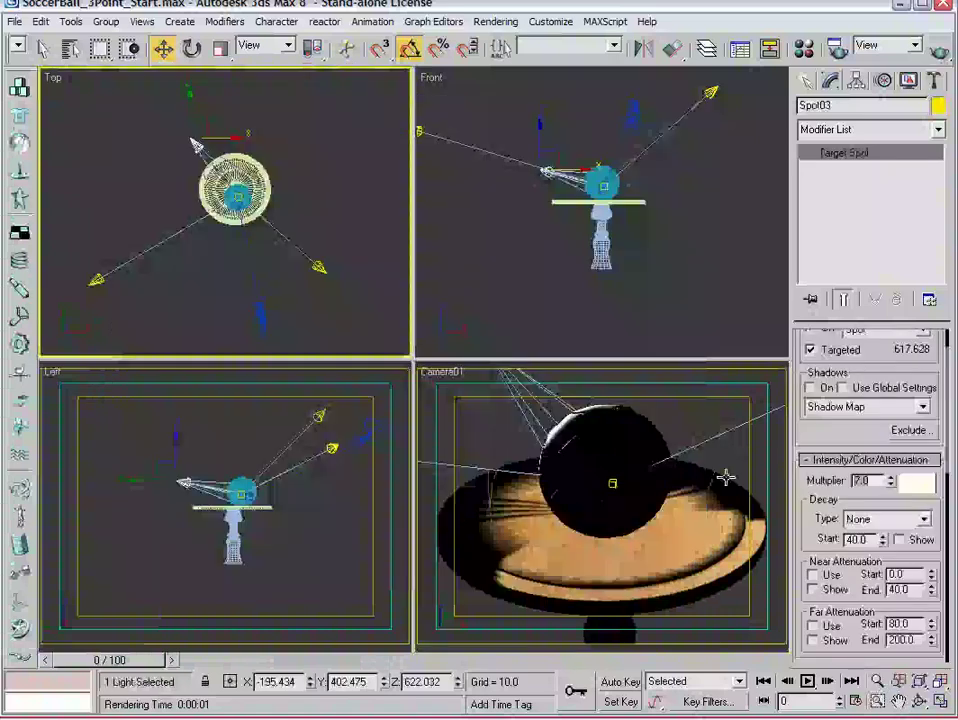
pyautogui.write('9')
pyautogui.press('Return')
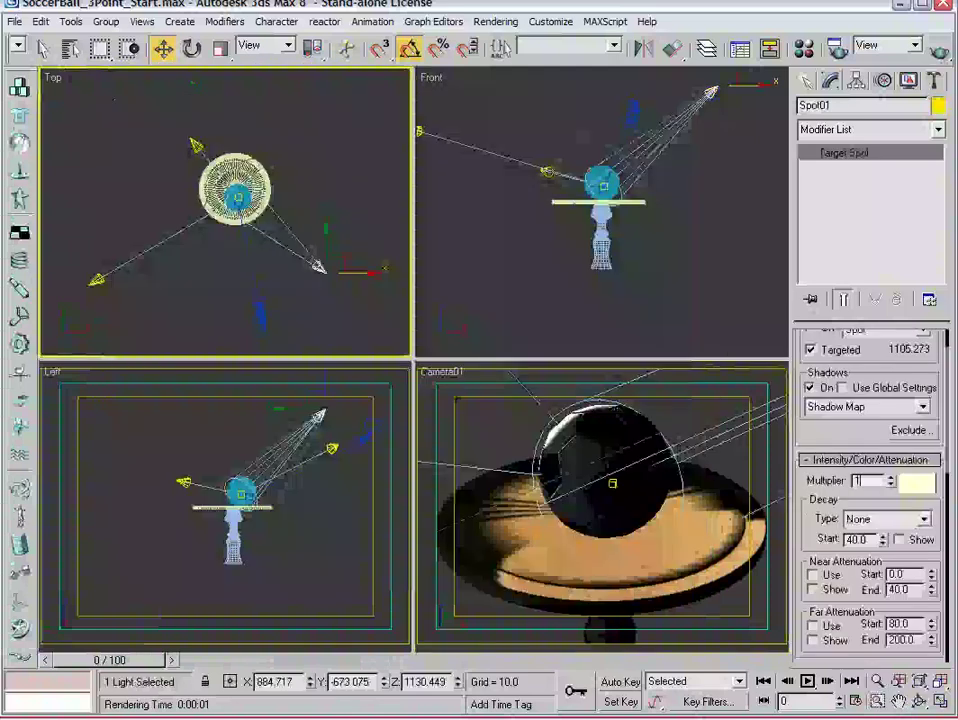
# - Quick-render Camera01 to check the ball's dark shadow across the tabletop
pyautogui.click(940, 50)
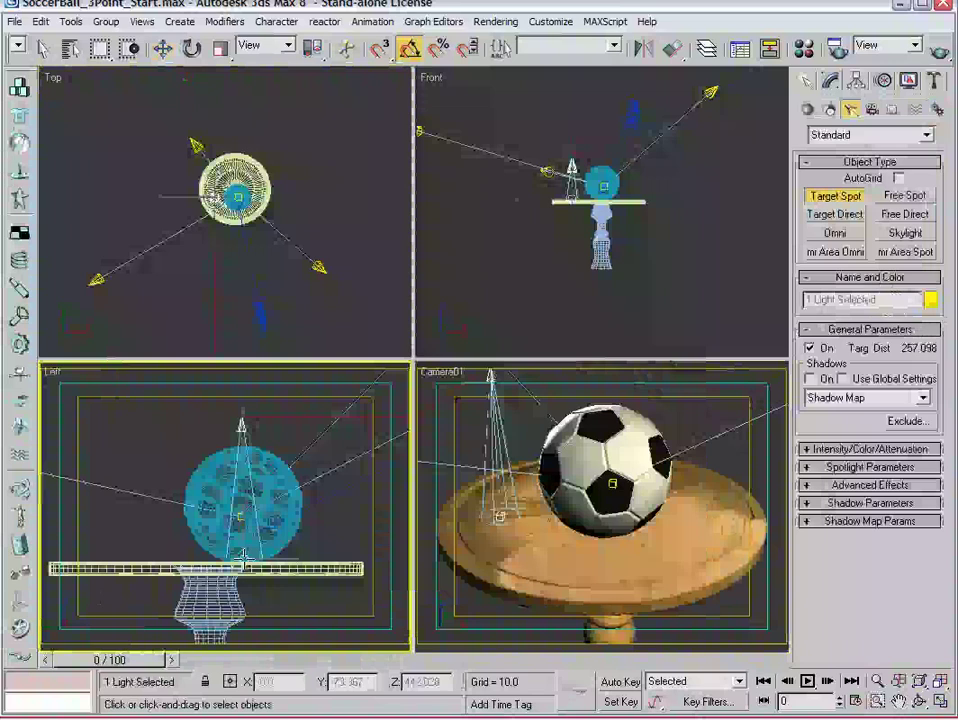
# - Finish placing overhead spotlight Spot04 above the ball and bring up the scene object list
pyautogui.click(268, 78)
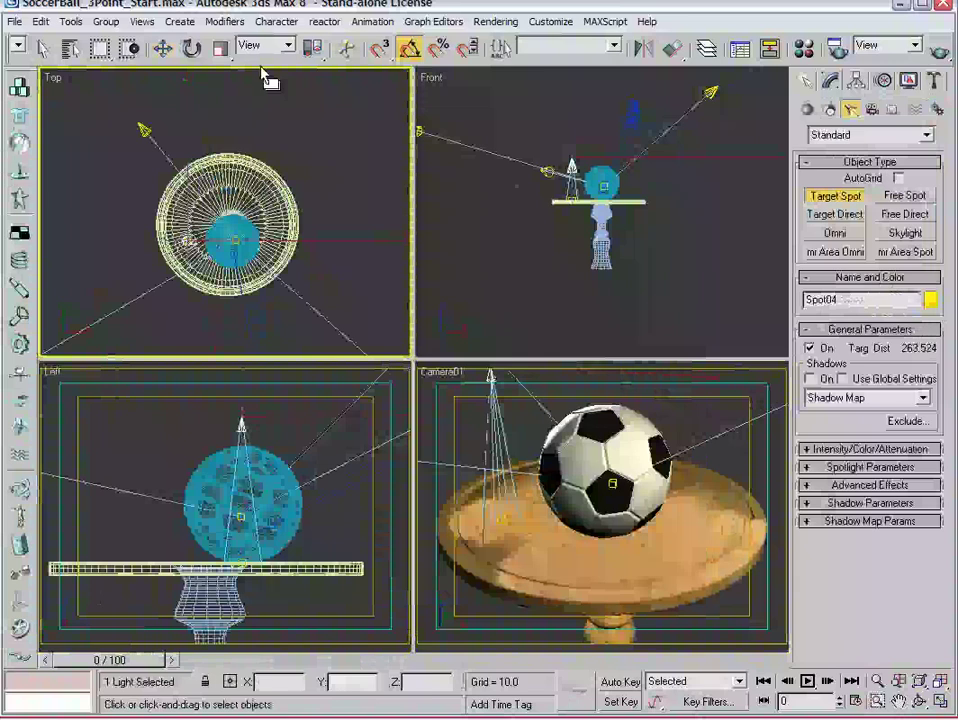
pyautogui.press('h')
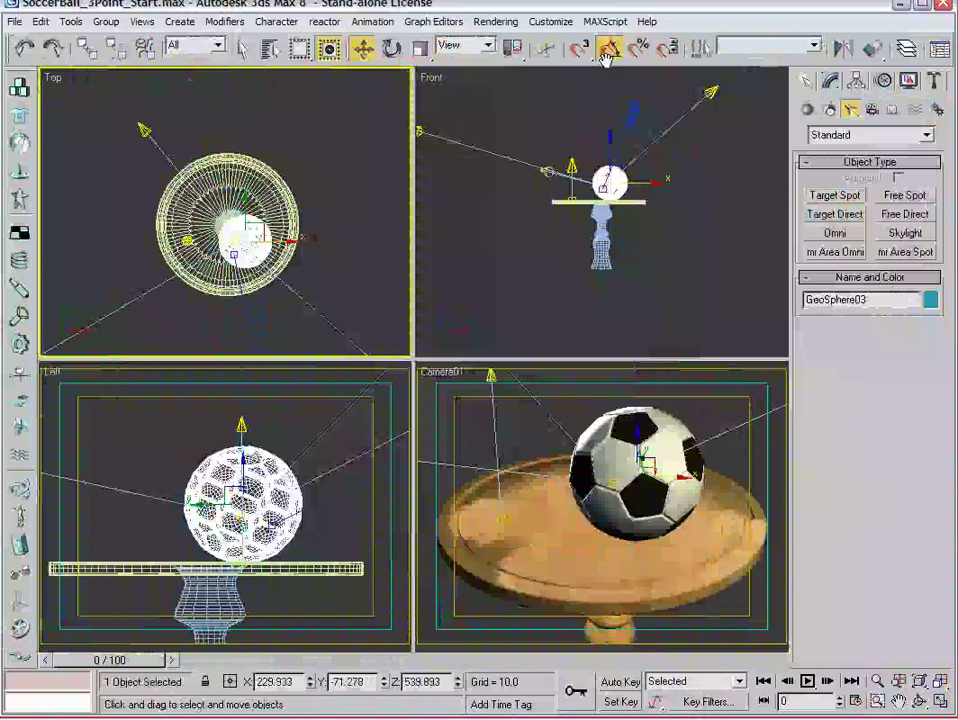
# - Select overhead spotlight Spot04 and bring up its parameters in the Modify panel
pyautogui.click(244, 430)
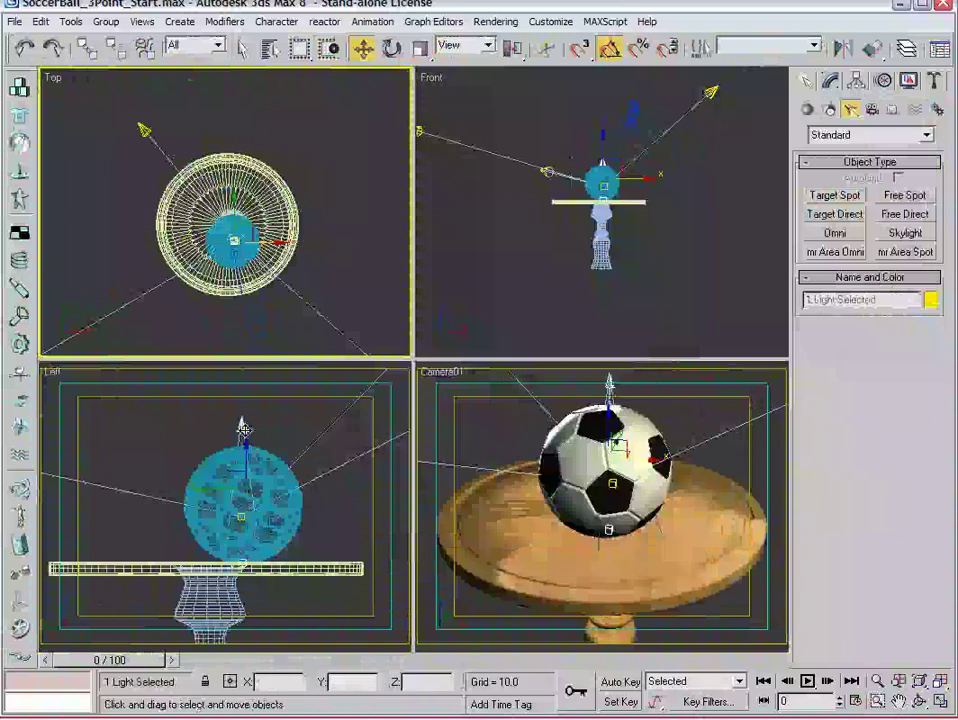
pyautogui.click(829, 81)
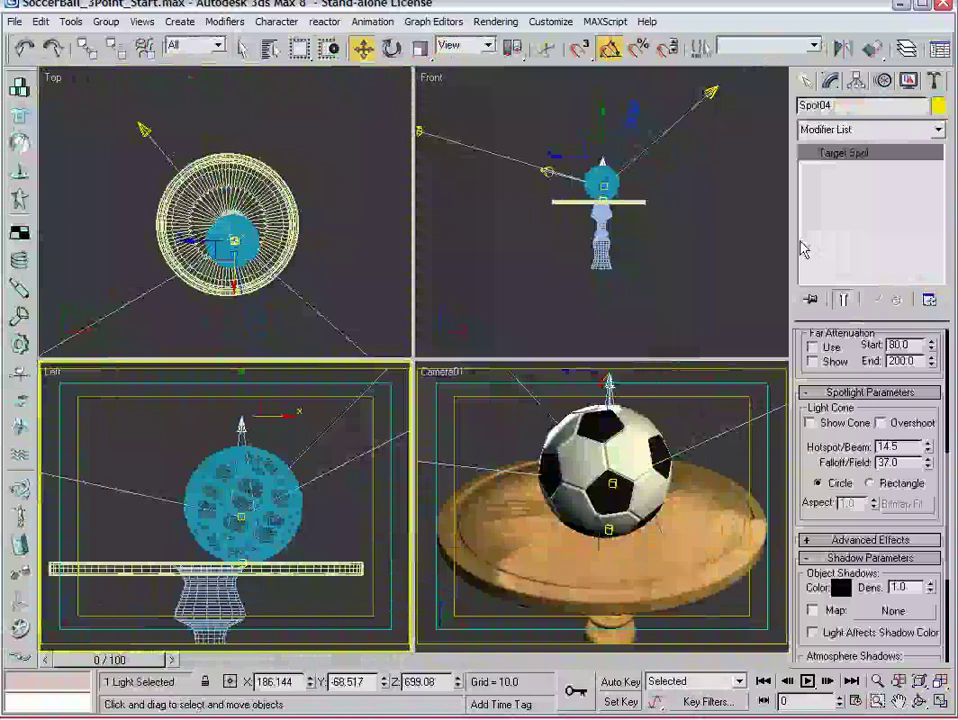
pyautogui.scroll(4, 817, 422)
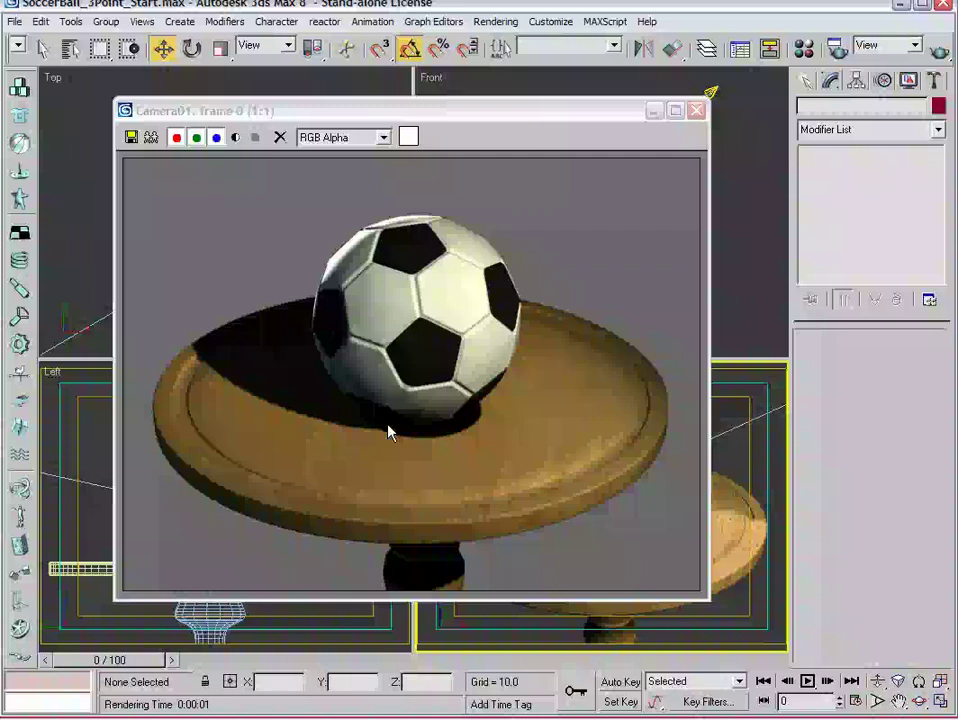
# - Re-render Camera01 twice to compare the negative spotlight's darkening of the tabletop
pyautogui.click(941, 51)
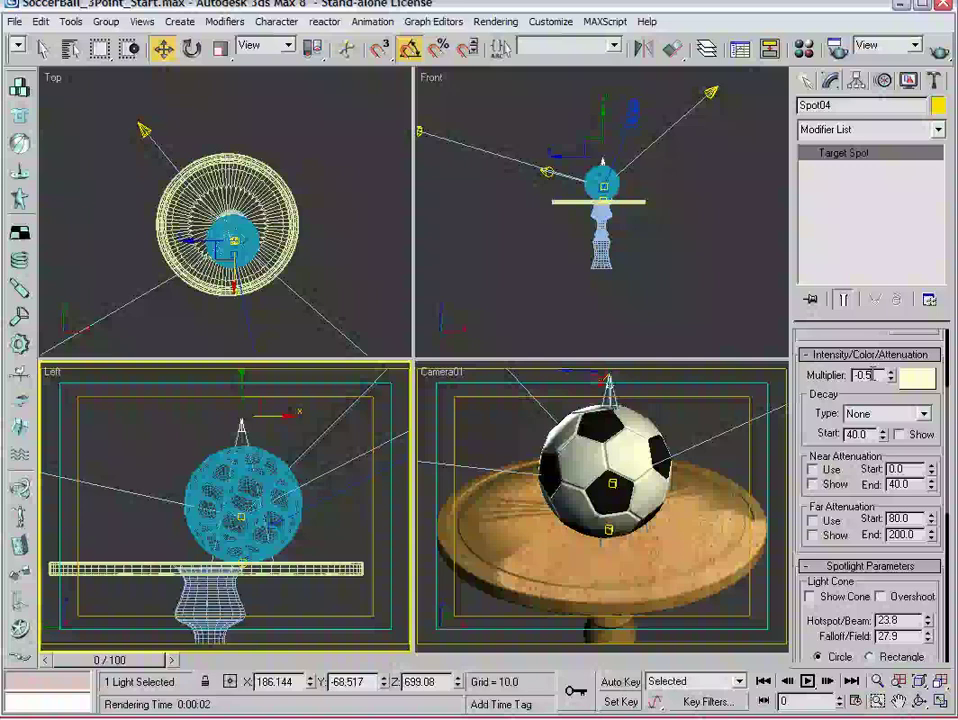
pyautogui.click(940, 52)
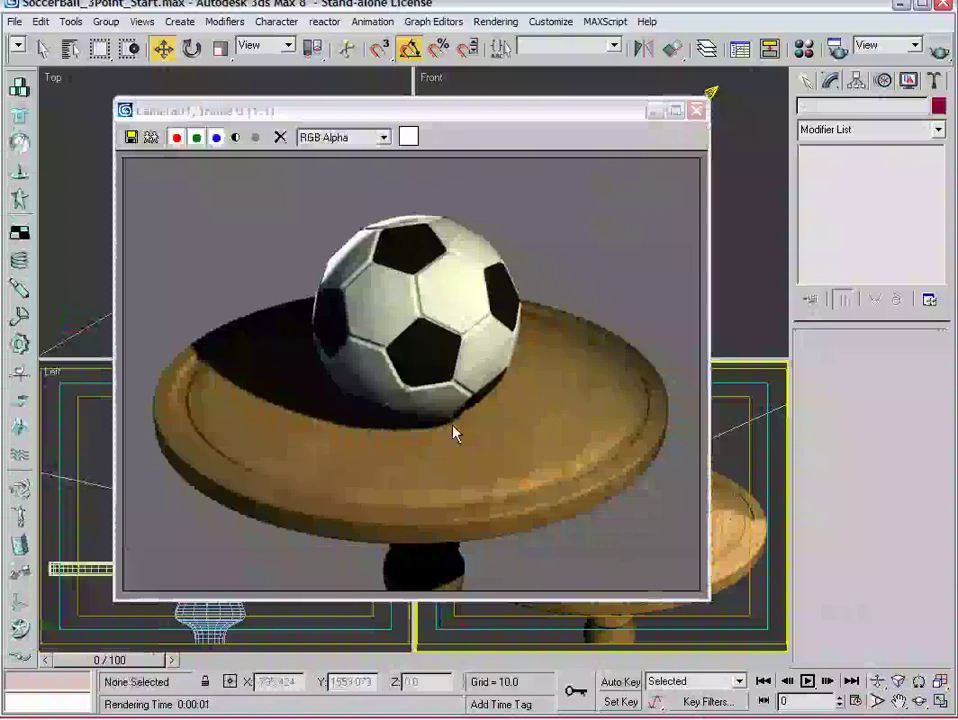
# - Re-render Camera01 to show the spotlit soccer ball with its contact shadow on the wooden table
pyautogui.click(696, 110)
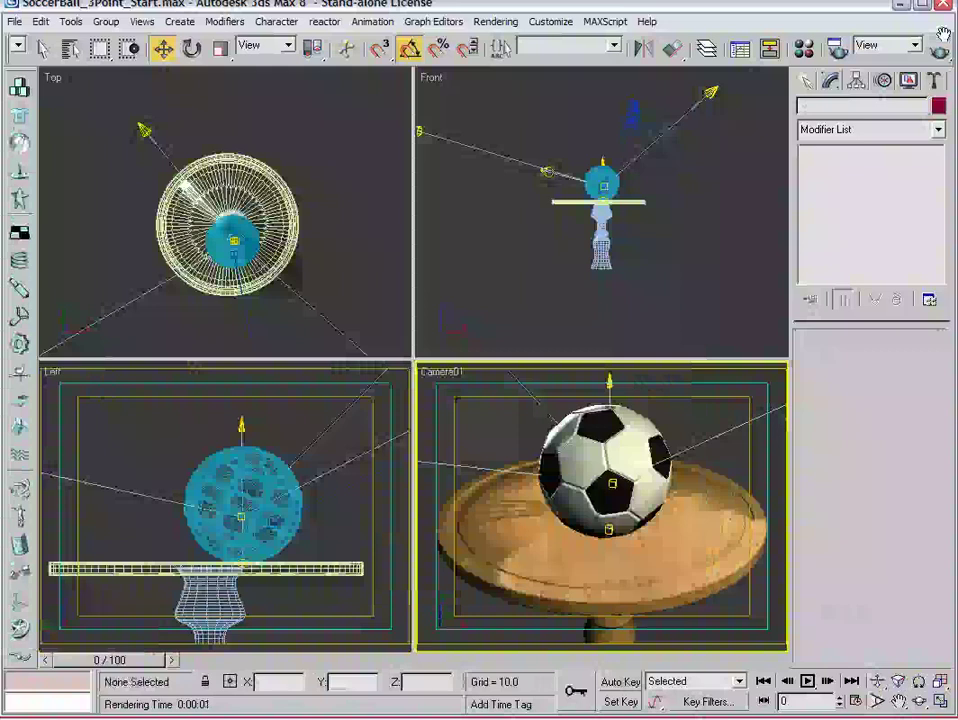
pyautogui.click(940, 44)
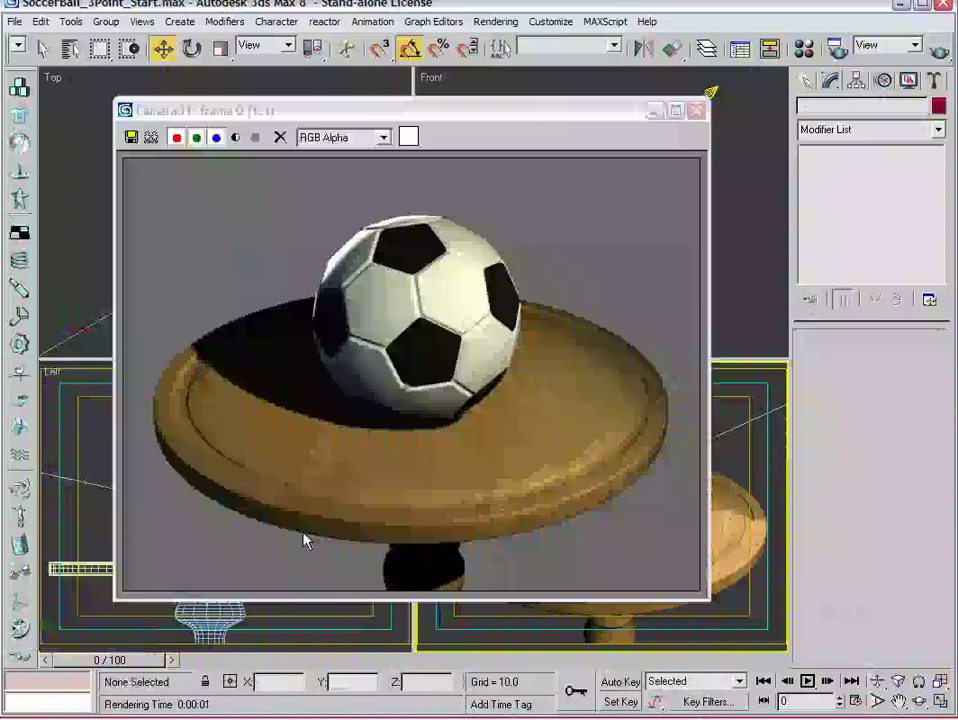